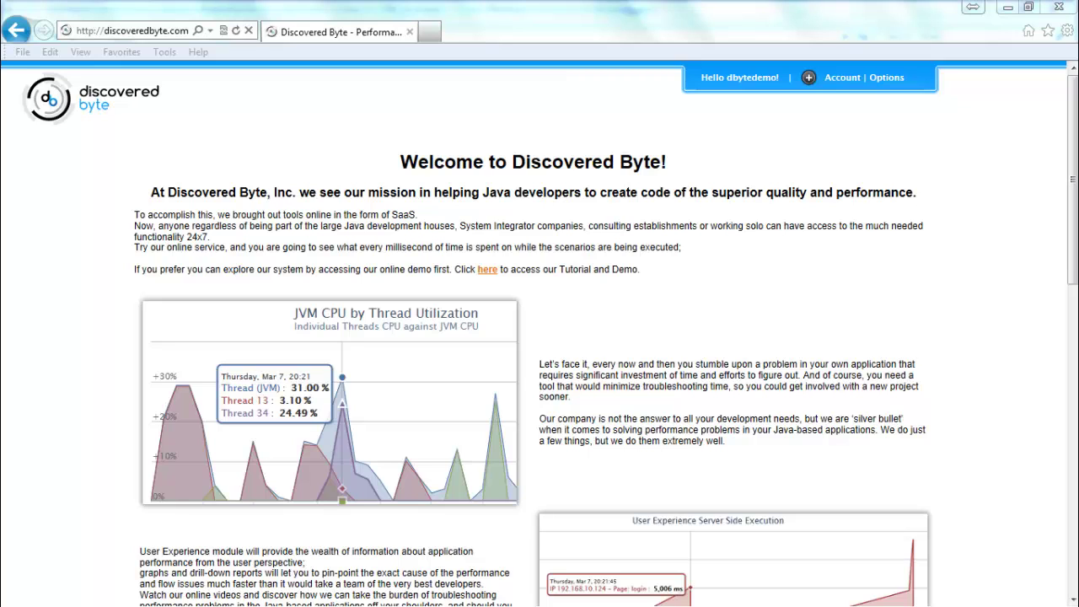
Download DByteJavaAgentPro.zip from the Data Collection Tool page and save it to C:\DByte.
left_click(890, 79)
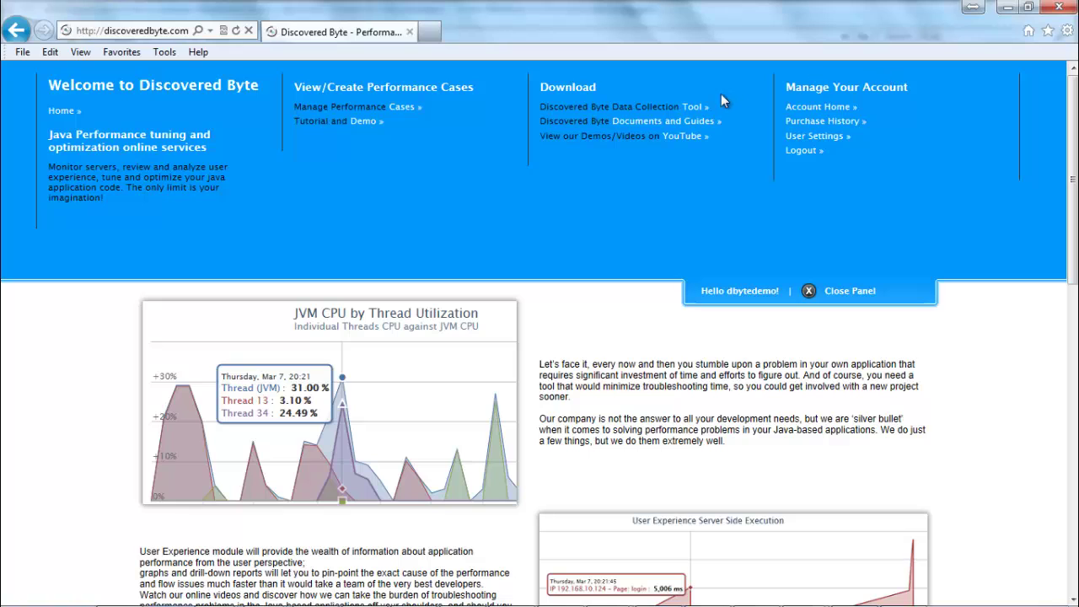
left_click(694, 107)
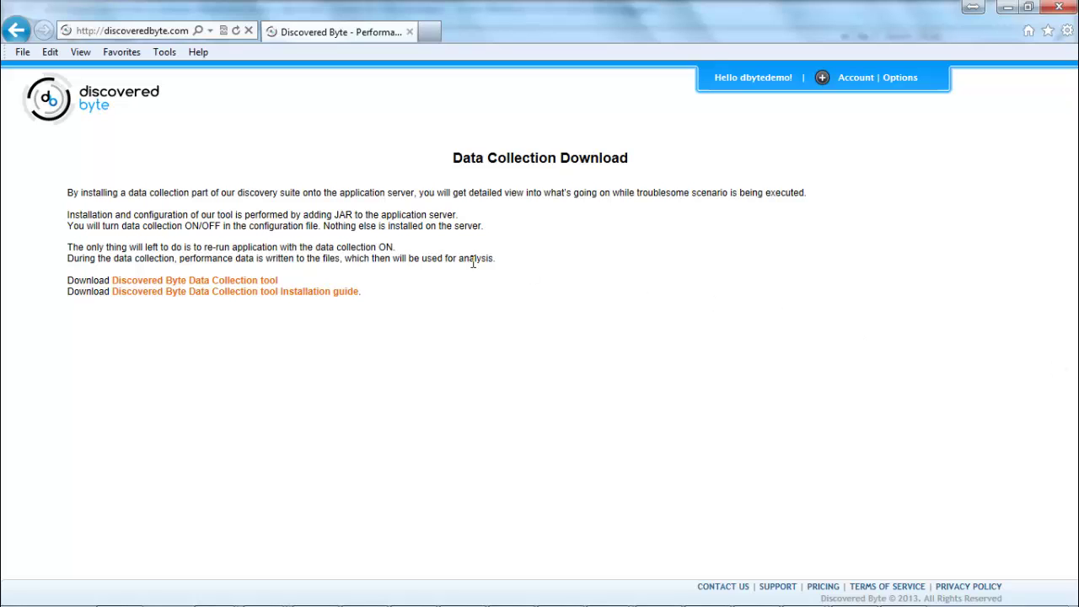
left_click(242, 285)
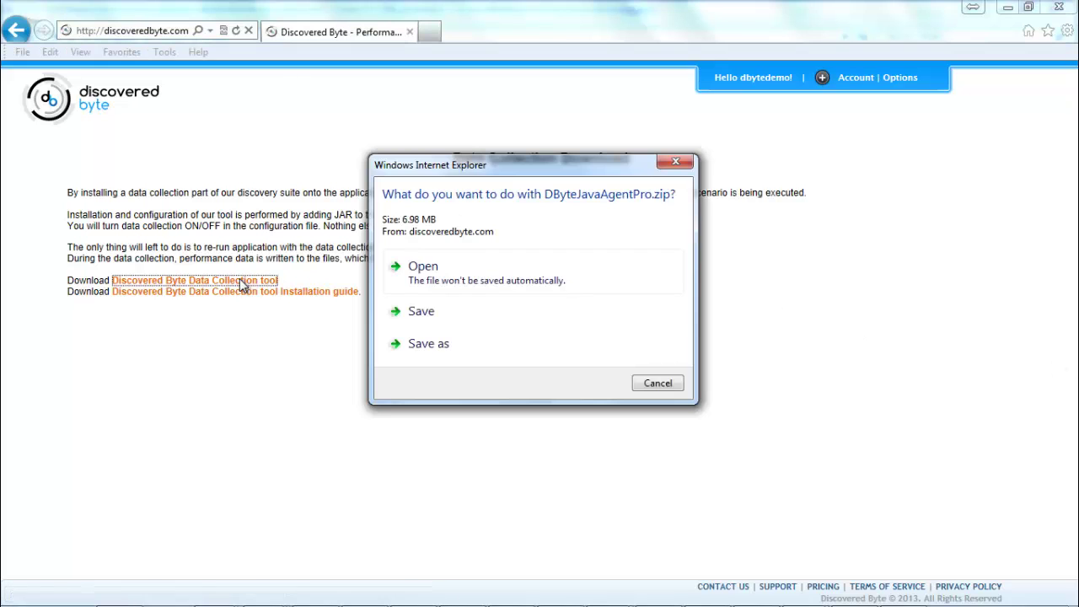
left_click(427, 343)
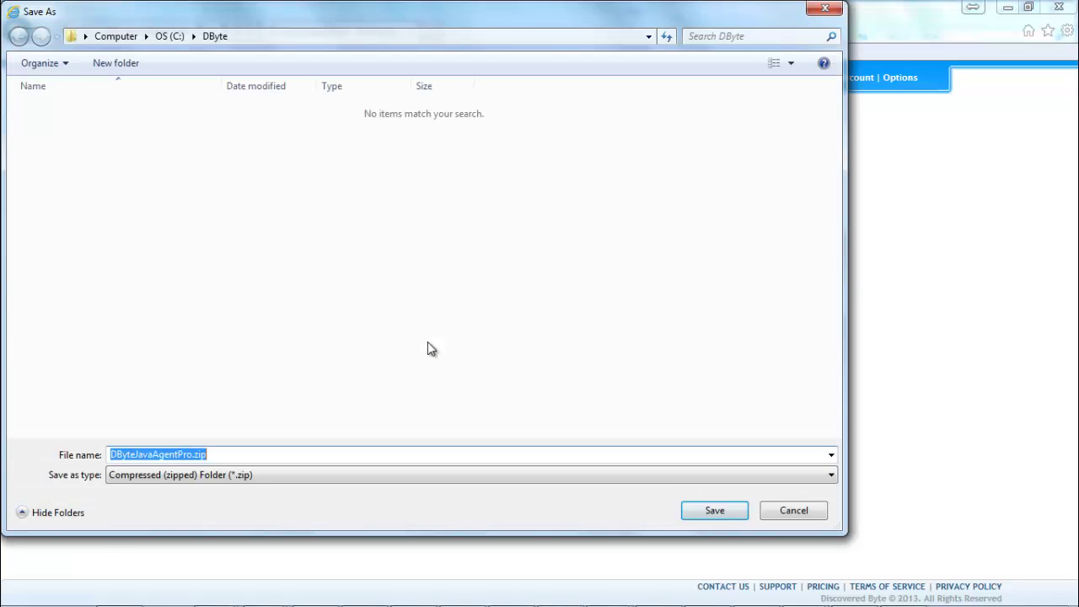
left_click(715, 511)
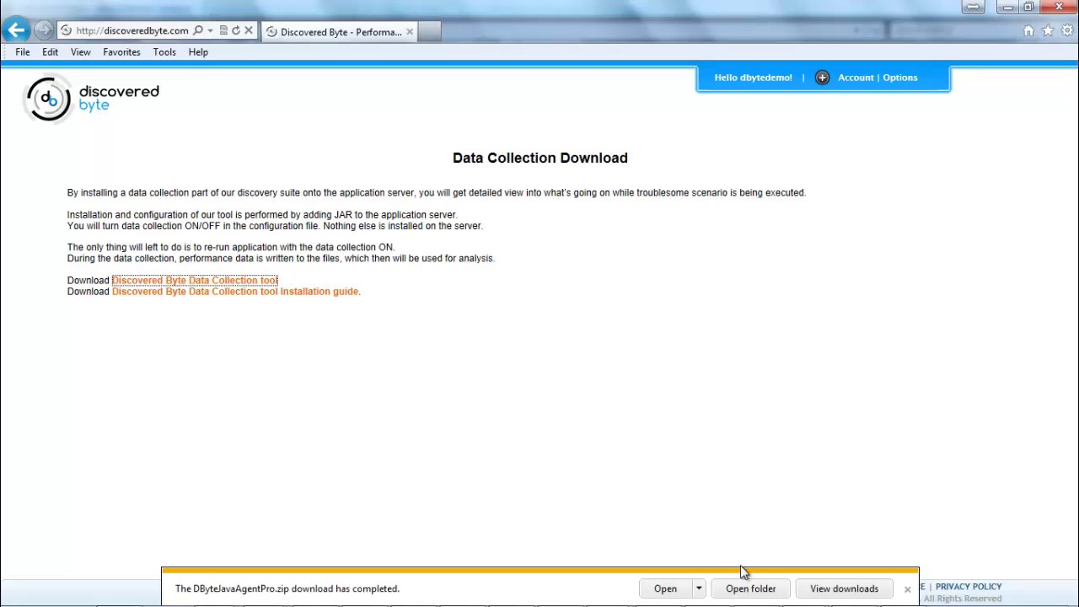
Extract DByteJavaAgentPro.zip into C:\DByte, then delete the zip to the Recycle Bin.
left_click(747, 590)
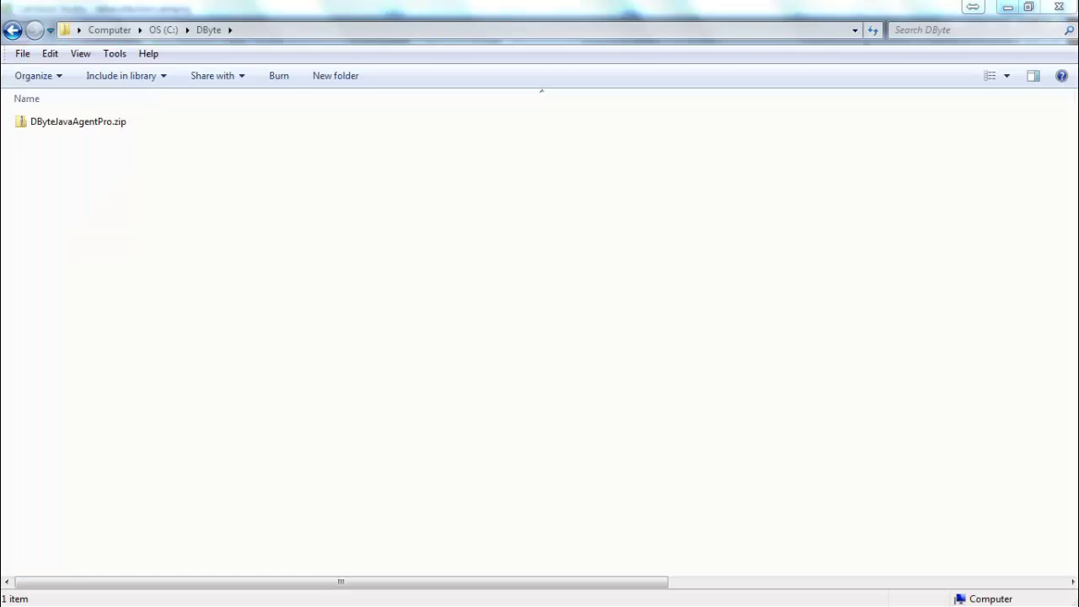
right_click(96, 120)
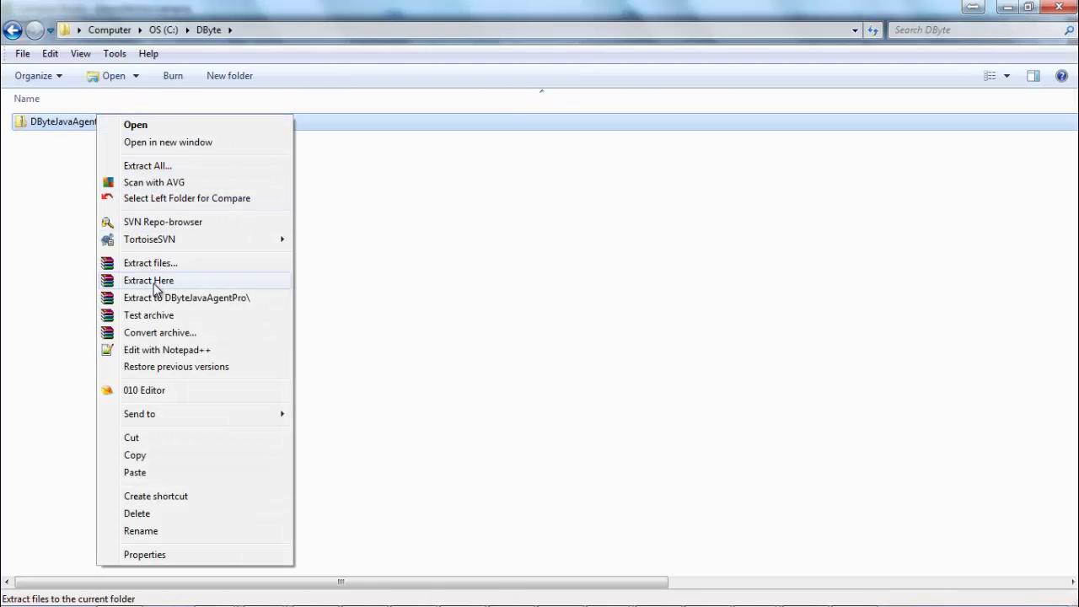
left_click(155, 287)
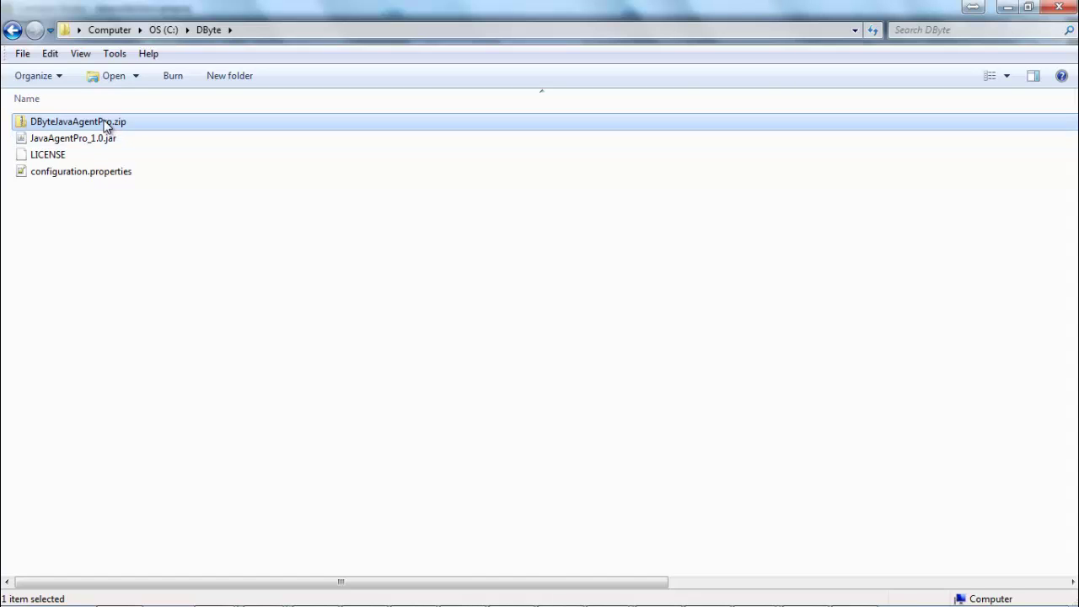
key("Delete")
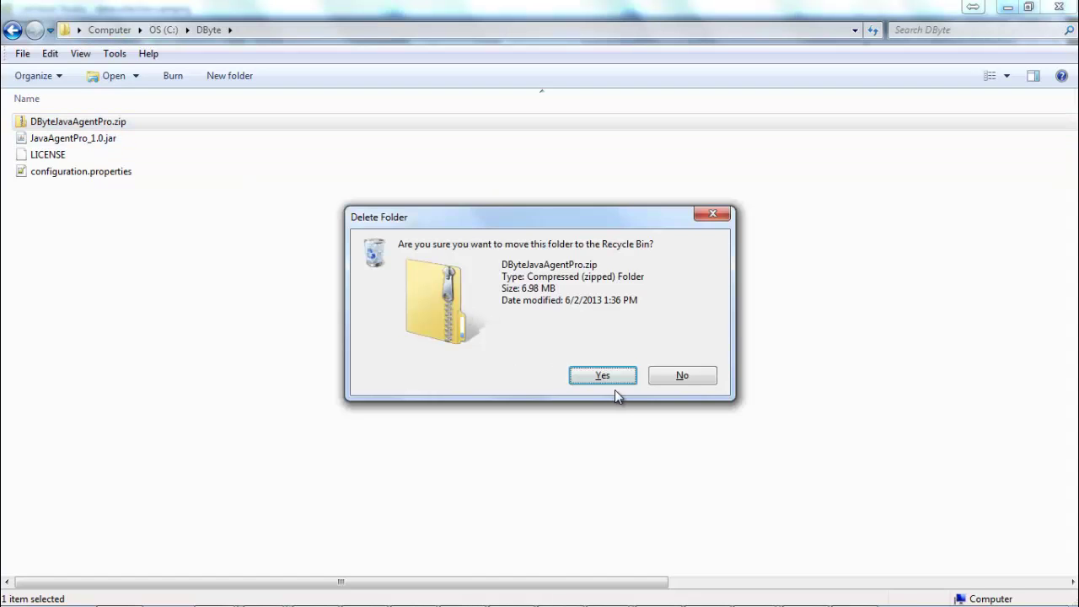
left_click(603, 376)
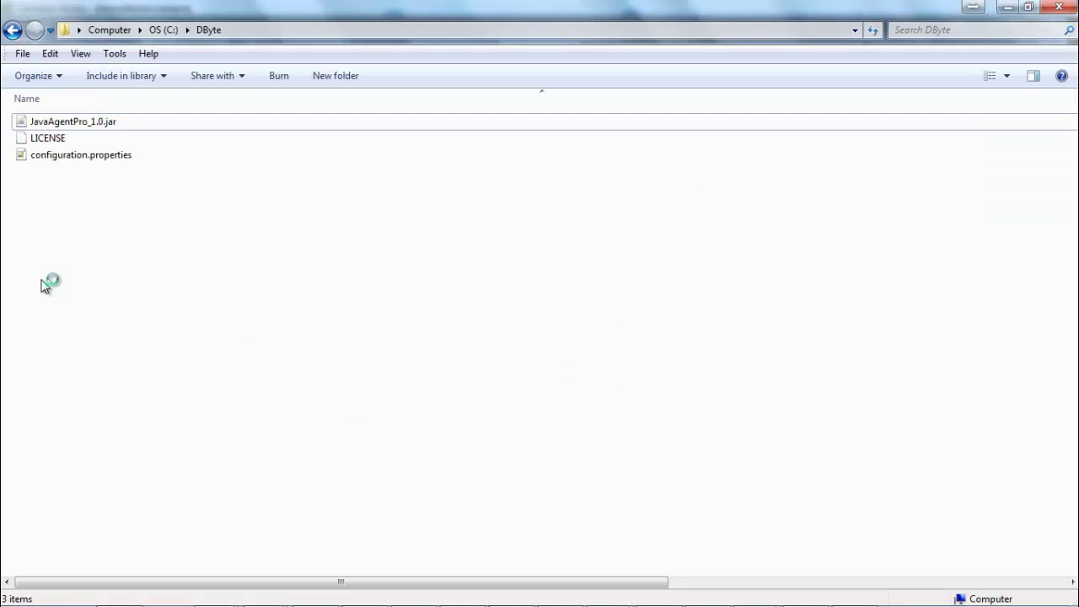
Create a new folder named 'data' inside C:\DByte.
right_click(42, 279)
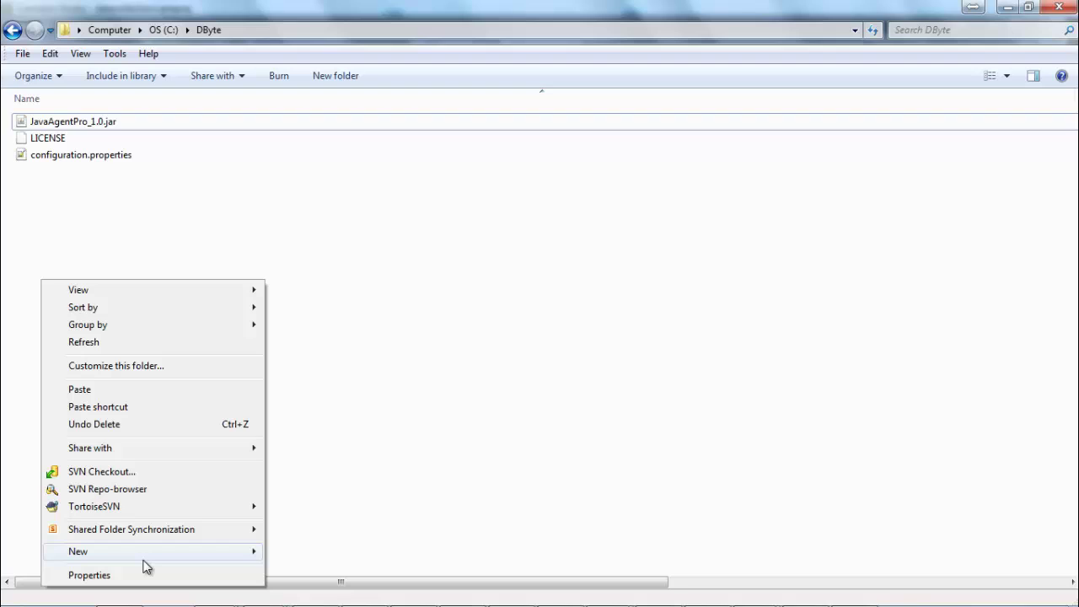
mouse_move(143, 560)
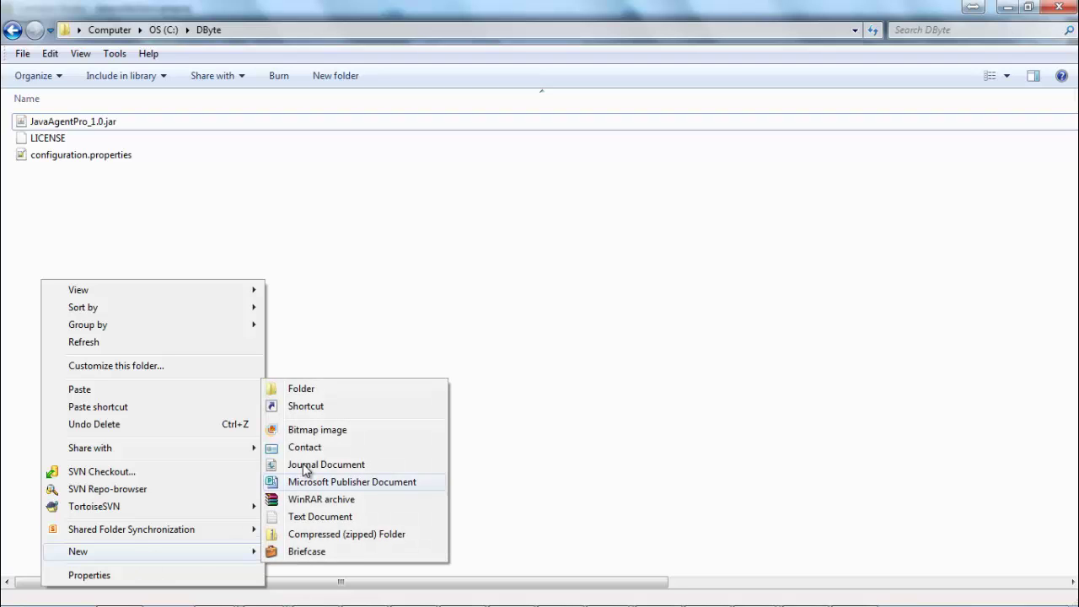
left_click(323, 393)
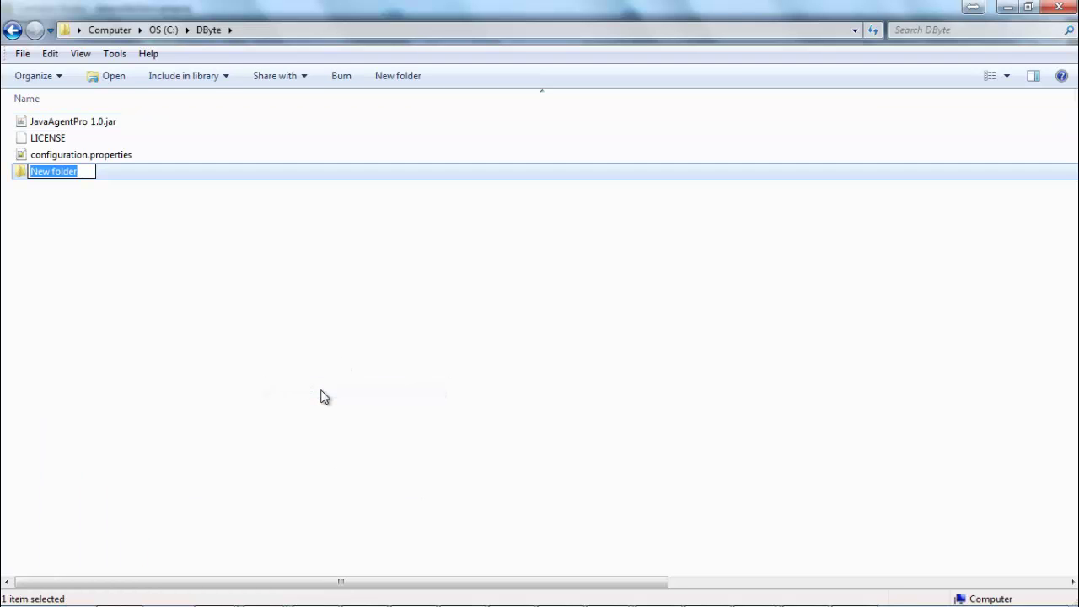
type("data")
key("Return")
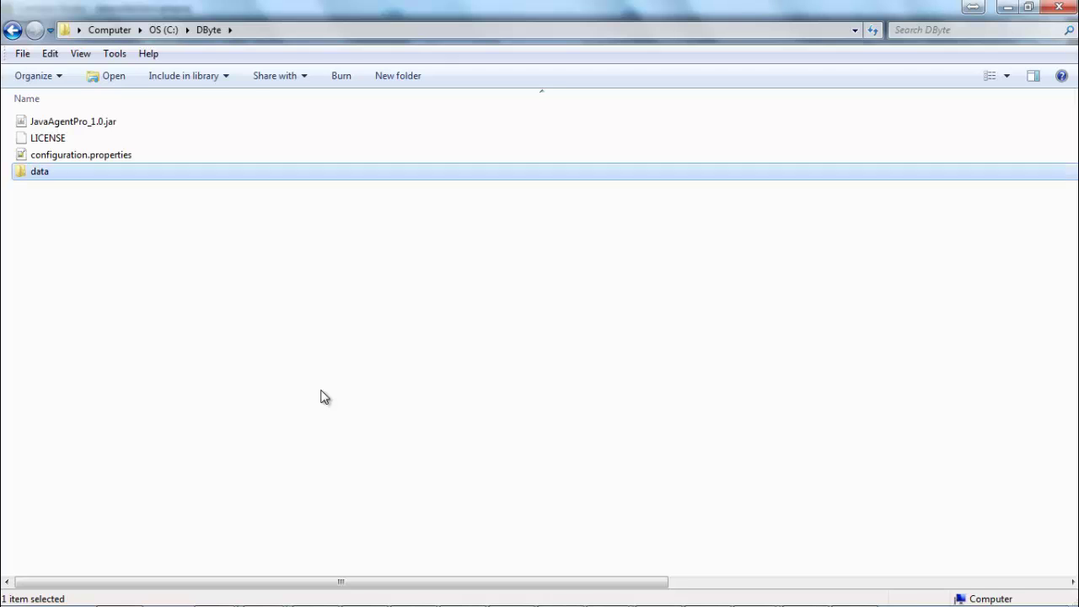
Open base_domain's bin\setDomainEnv.cmd in Notepad++ for editing.
left_click(322, 393)
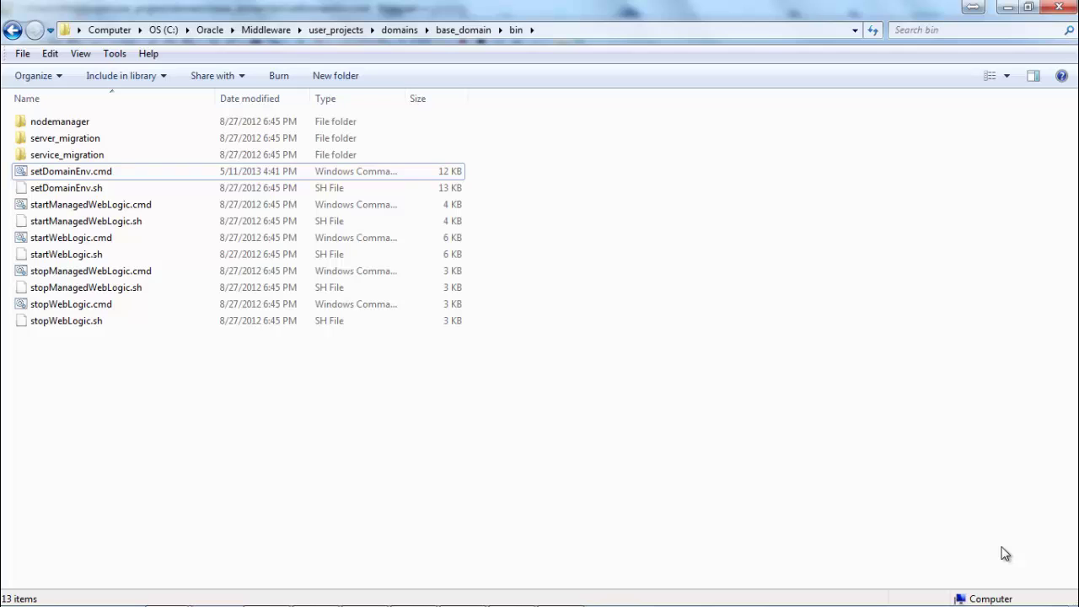
right_click(62, 178)
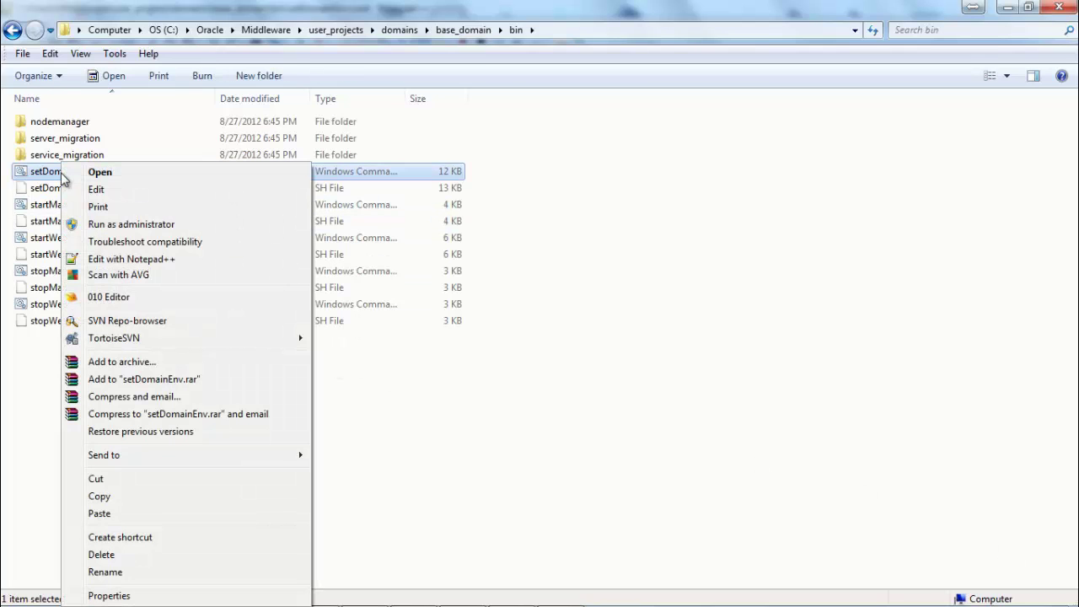
left_click(126, 259)
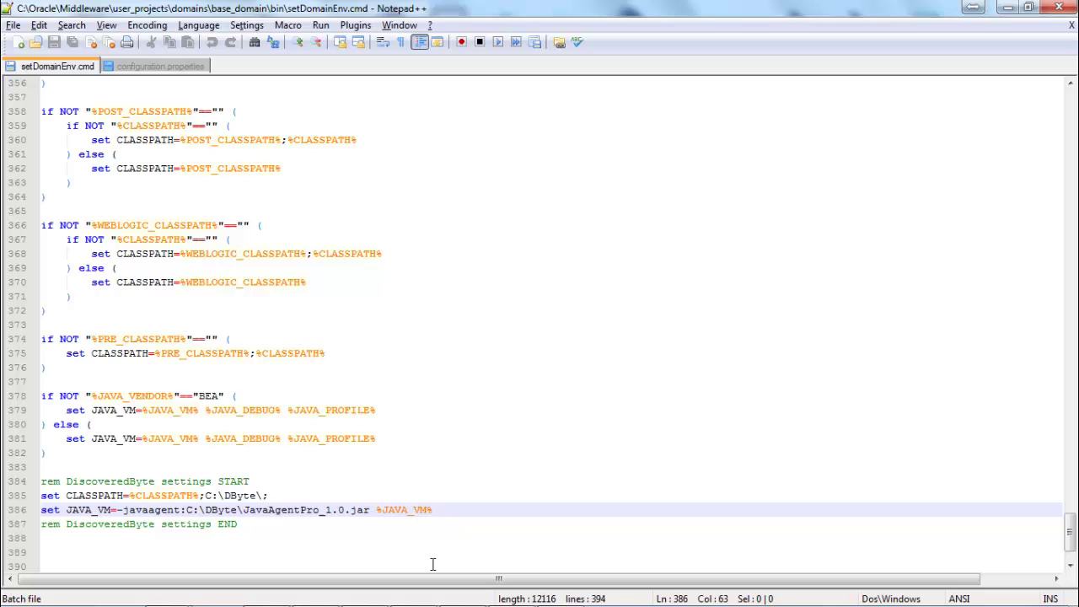
Run startWebLogic.cmd from base_domain to launch the WebLogic Admin Server.
key("alt+Tab")
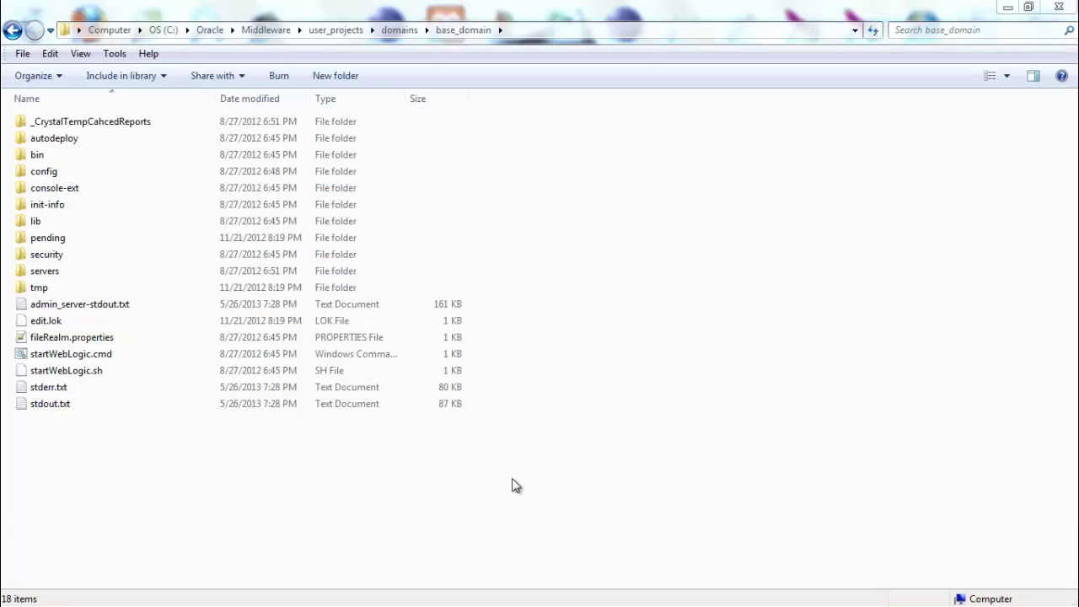
double_click(48, 360)
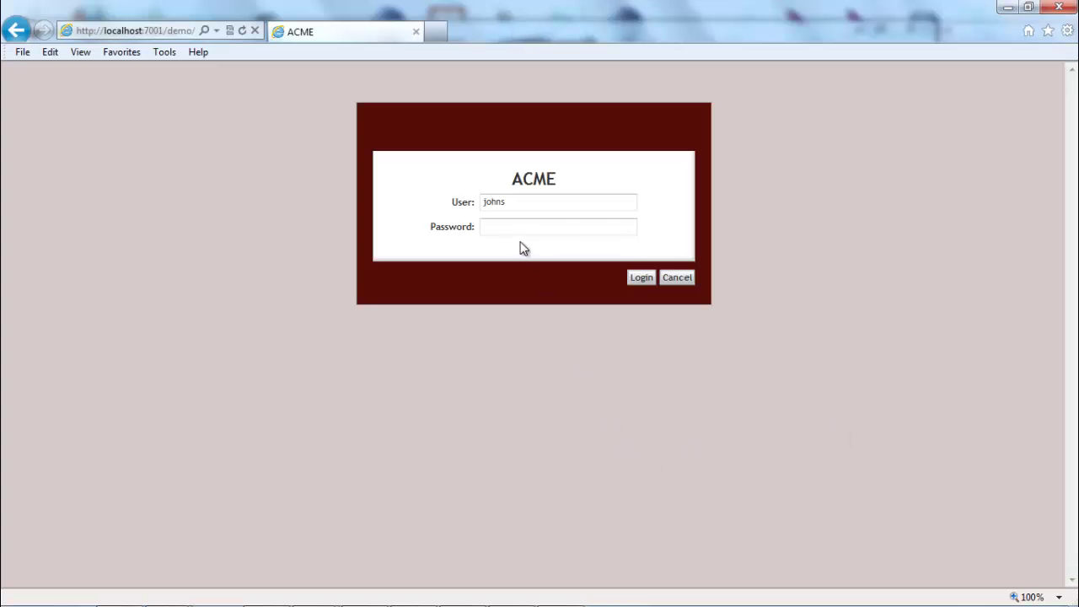
Log in to ACME with the account password.
left_click(512, 227)
type("•••••")
key("Return")
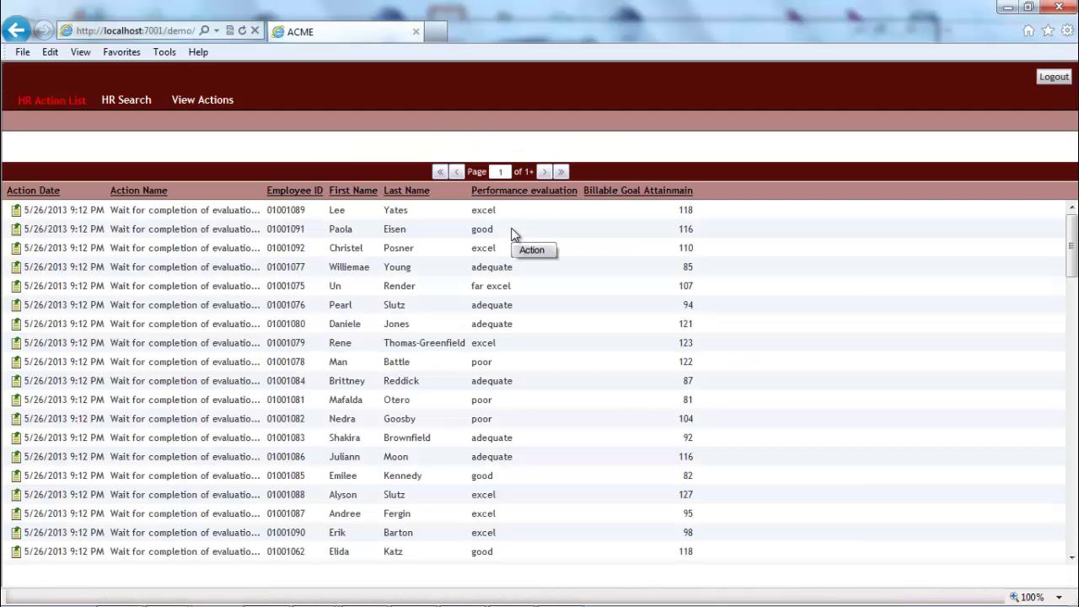
Open an employee's Review and Approve Salary Increase action from the last page of the HR action list.
left_click(561, 173)
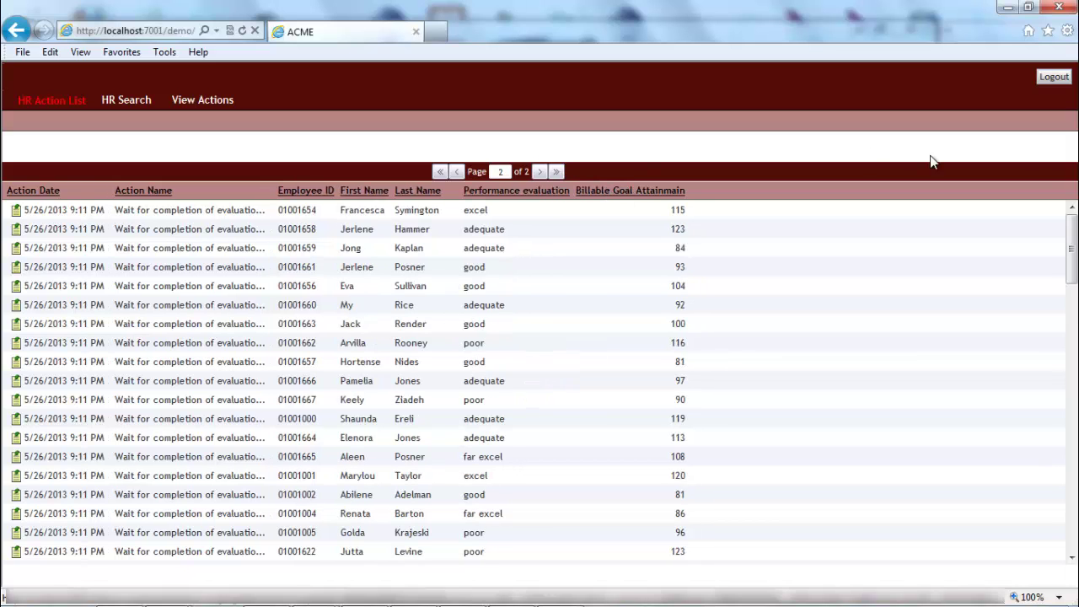
left_click_drag(1070, 268, 1070, 533)
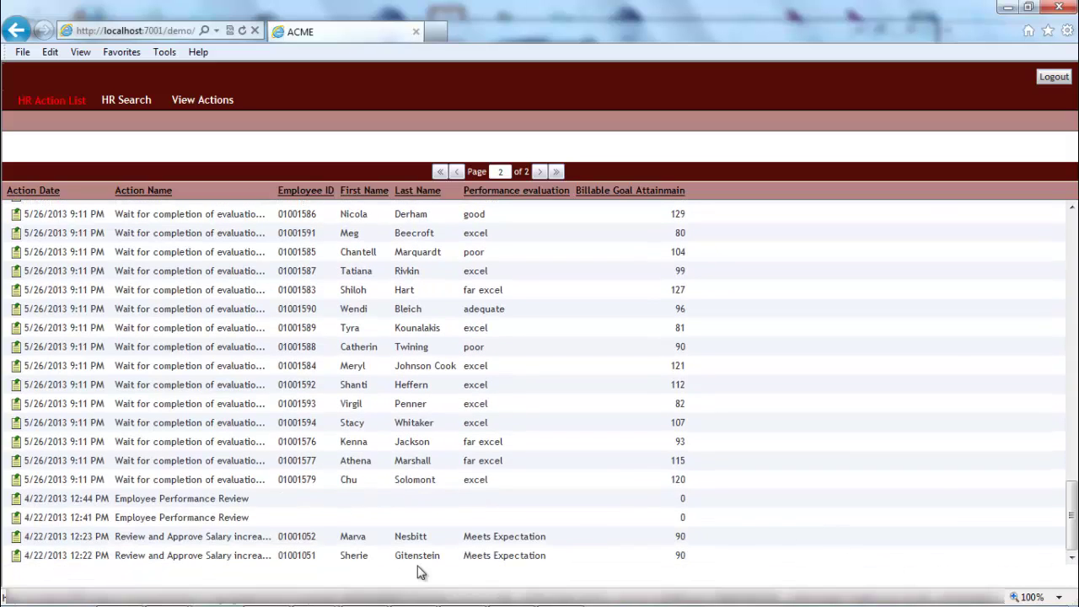
left_click(287, 538)
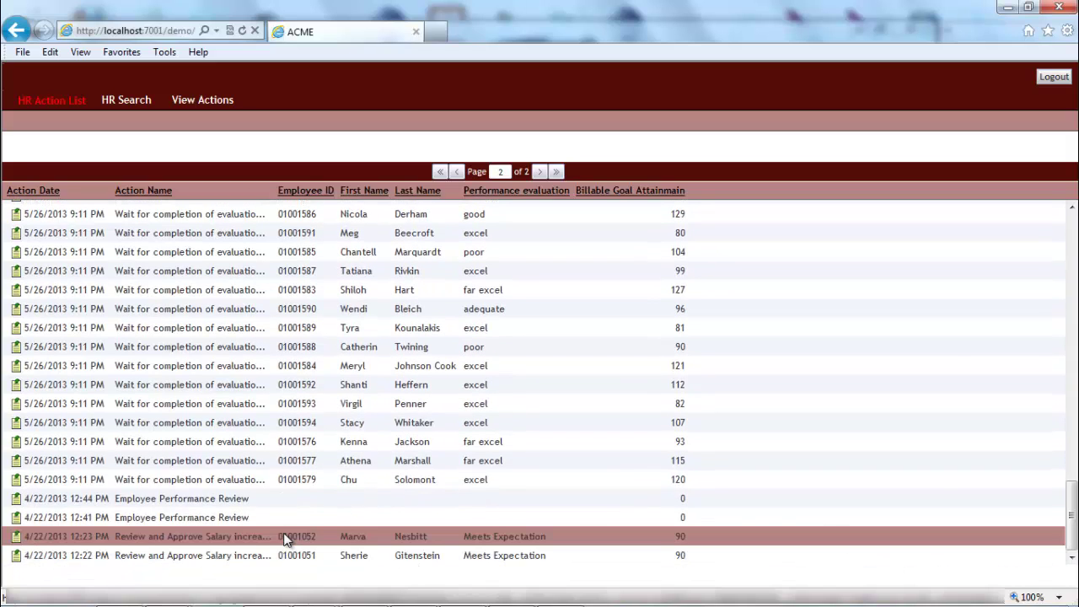
double_click(286, 537)
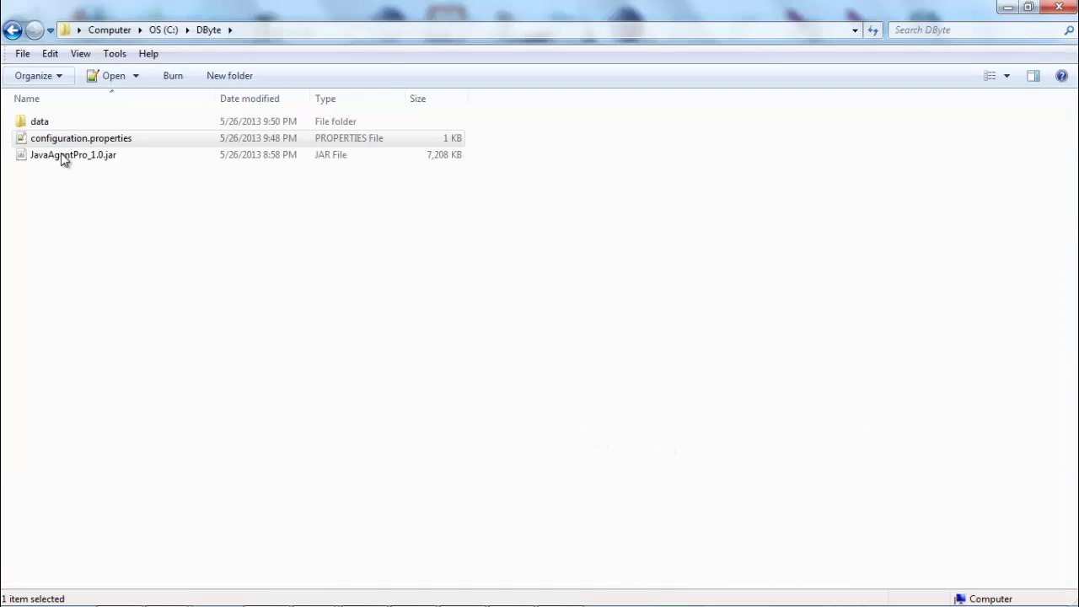
Open configuration.properties and change log.isLoggingOn on line 10 from true to false.
double_click(38, 145)
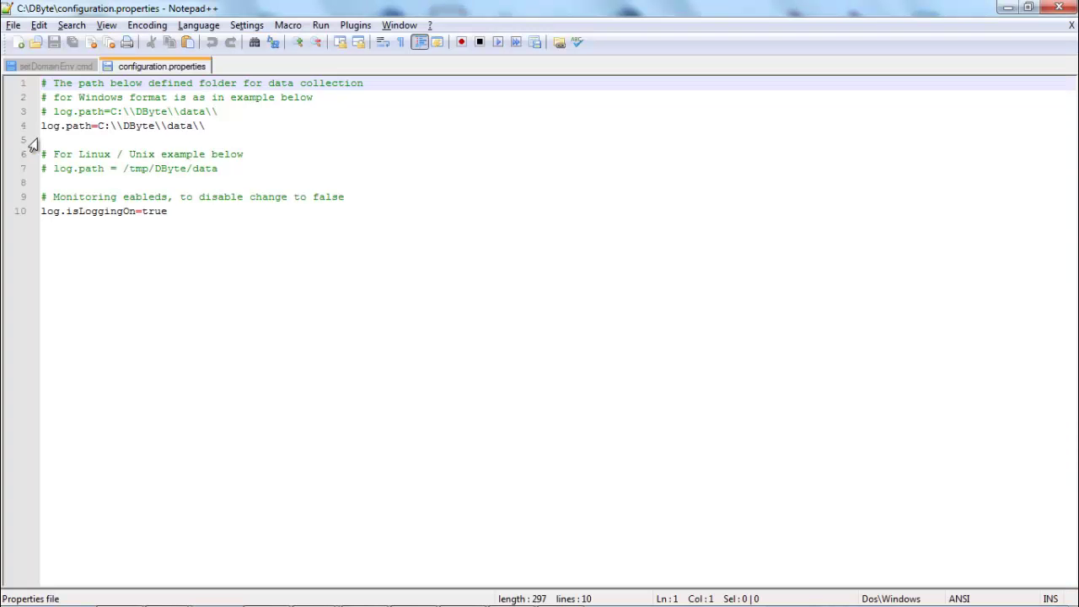
double_click(155, 212)
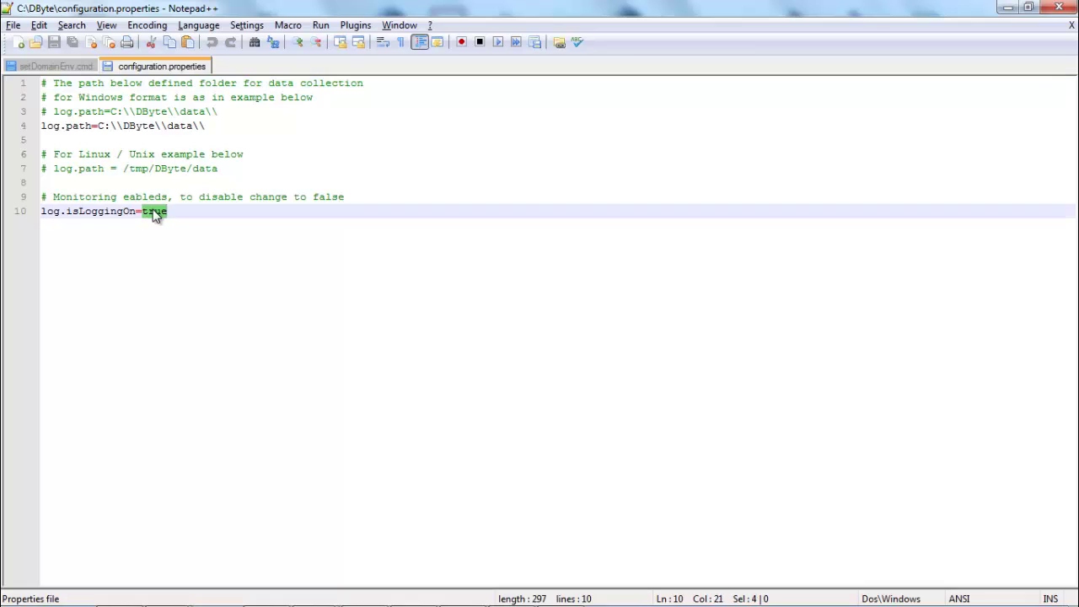
type("fal")
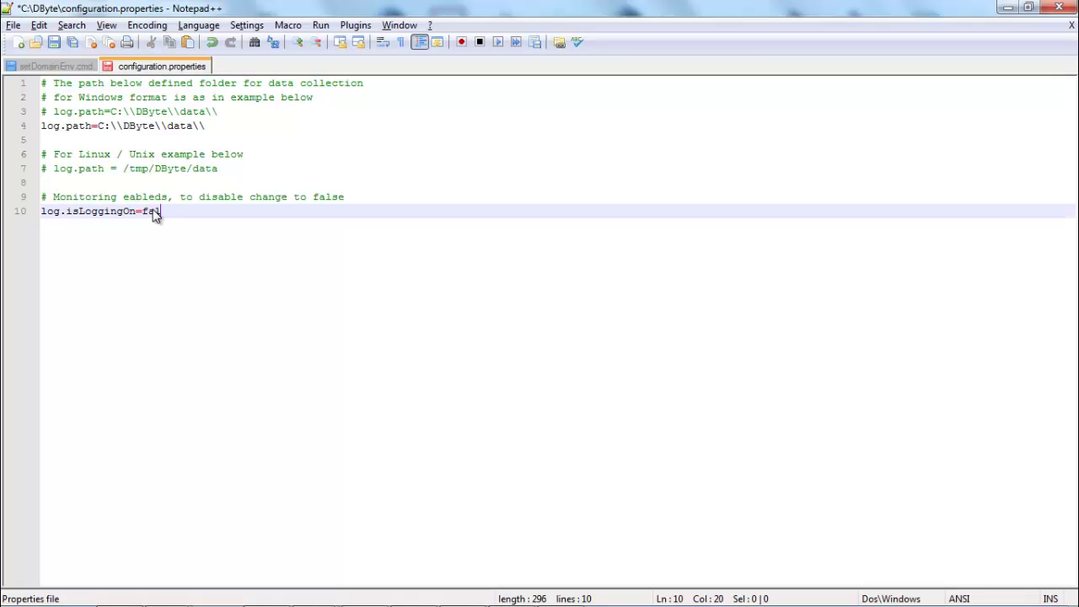
type("se")
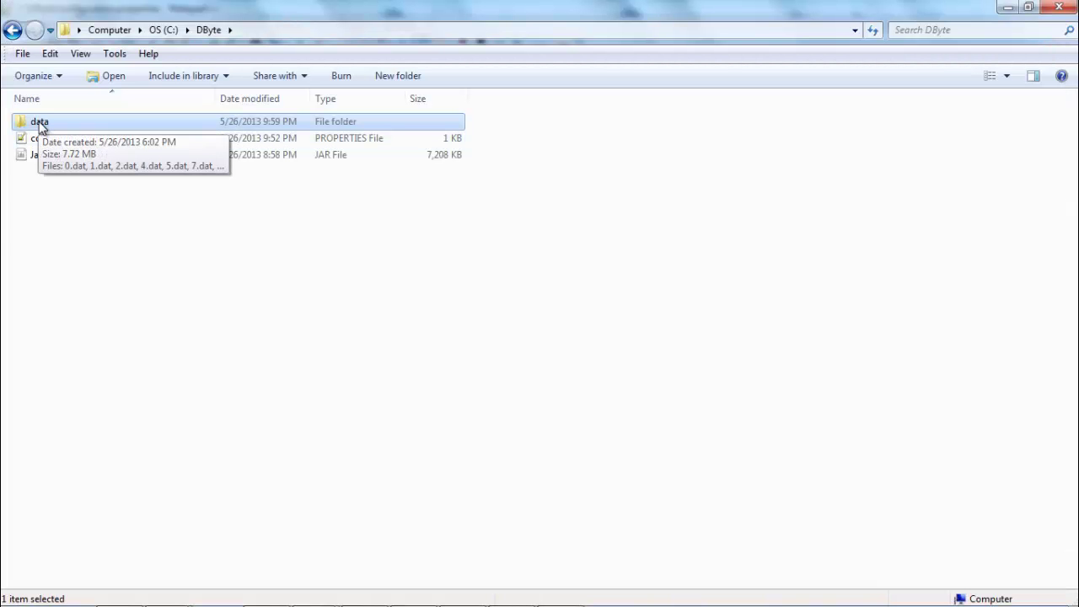
Compress all collected files in C:\DByte\data into data.rar and select the archive.
double_click(40, 126)
key("ctrl+a")
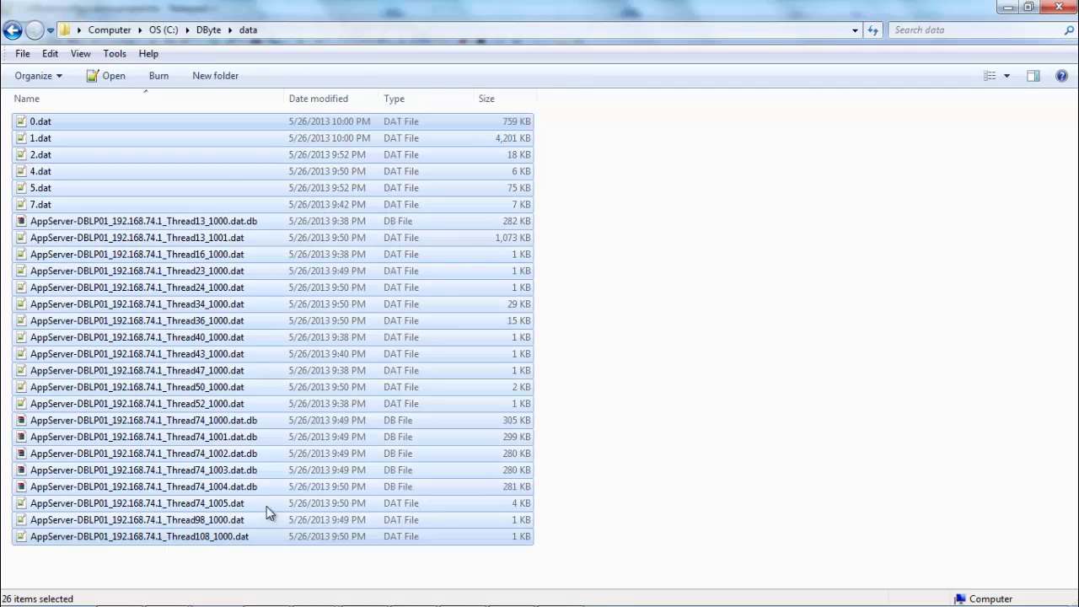
right_click(192, 392)
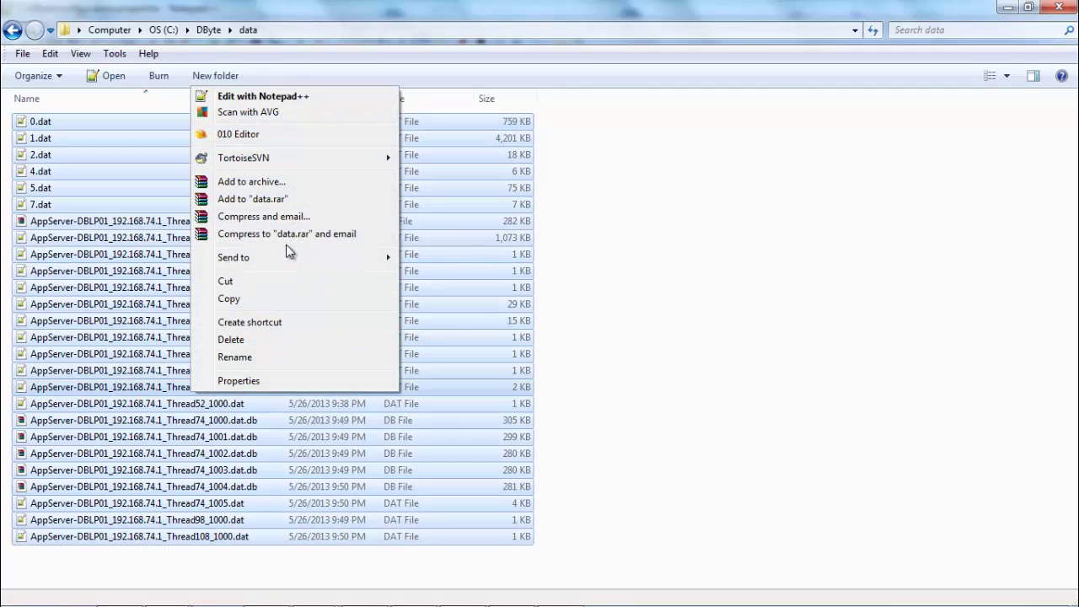
left_click(266, 201)
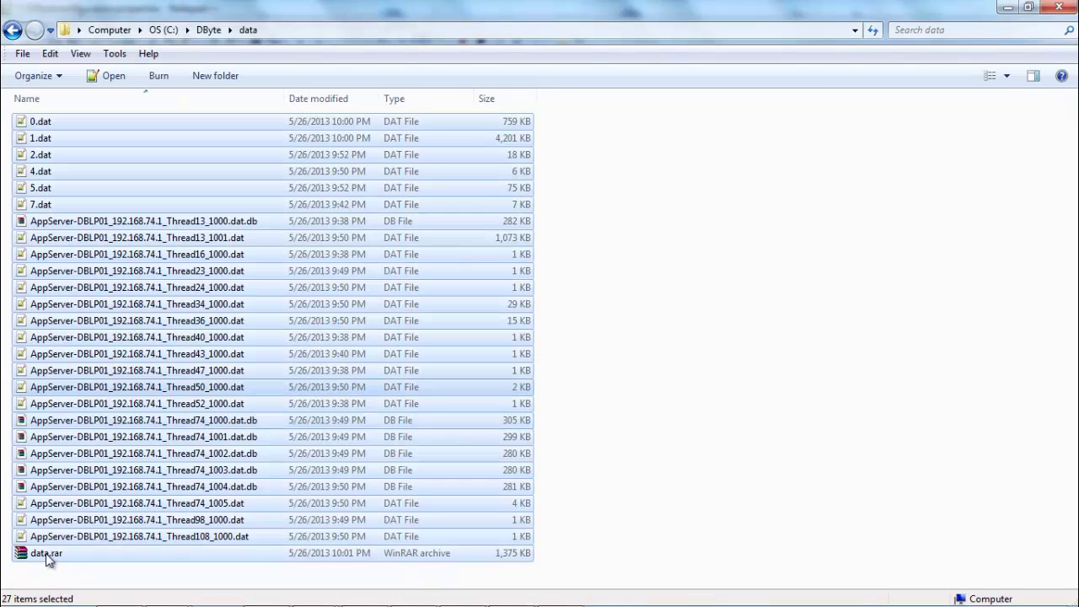
left_click(47, 556)
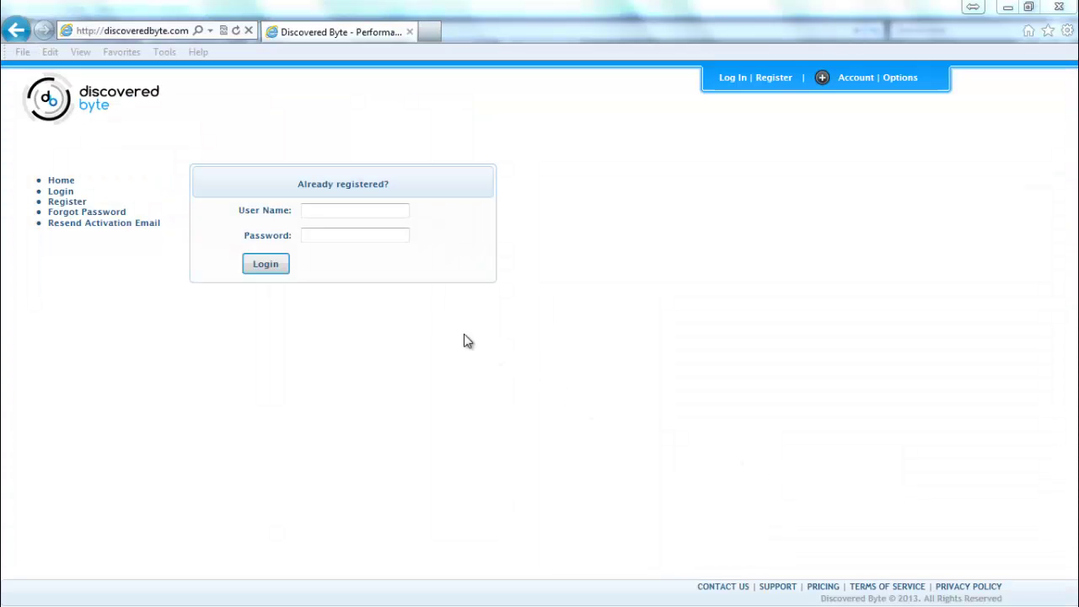
Sign in to Discovered Byte with the account user name and password, then create a new performance case.
left_click(323, 209)
type("dbytedemo")
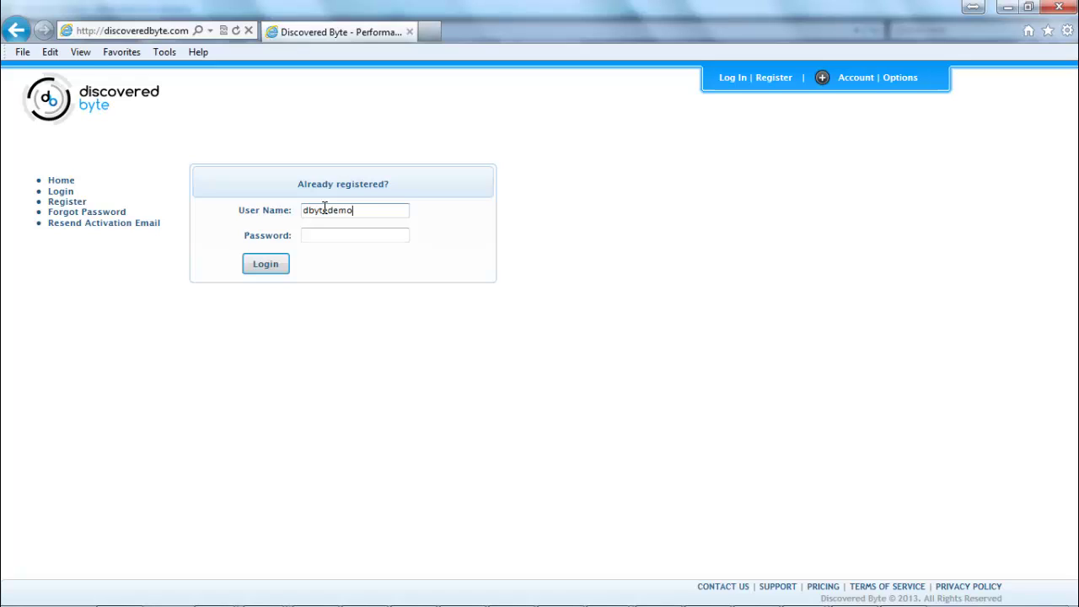
left_click(326, 232)
key("Return")
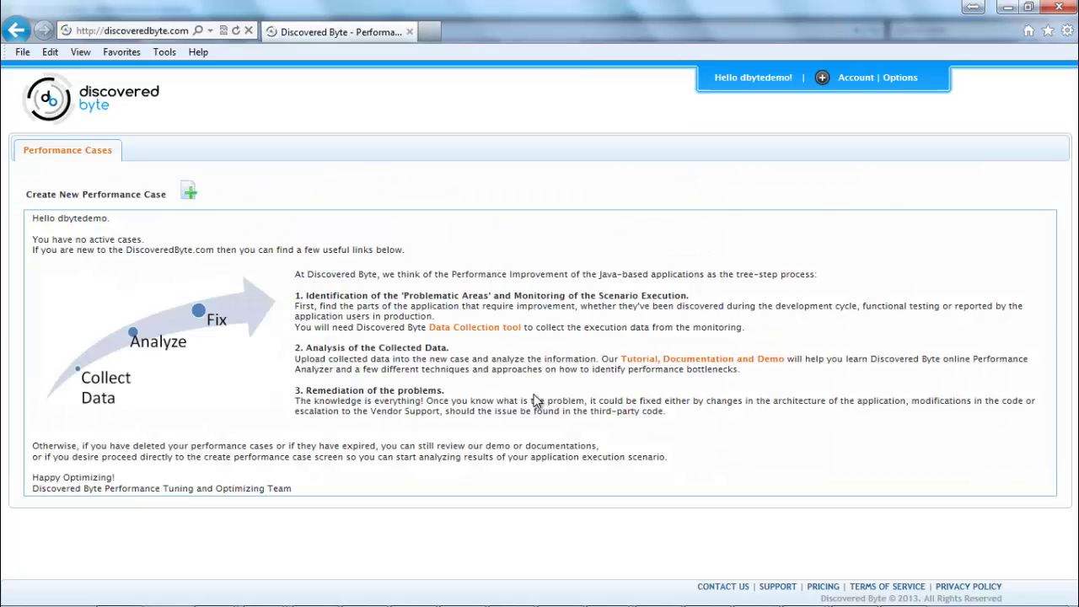
left_click(188, 194)
Enter case name 'Demo - Premium resolution', description 'Performance Analysis Demo' and comments 'Performance Analysis Demo with Premium Resolution'.
left_click(337, 237)
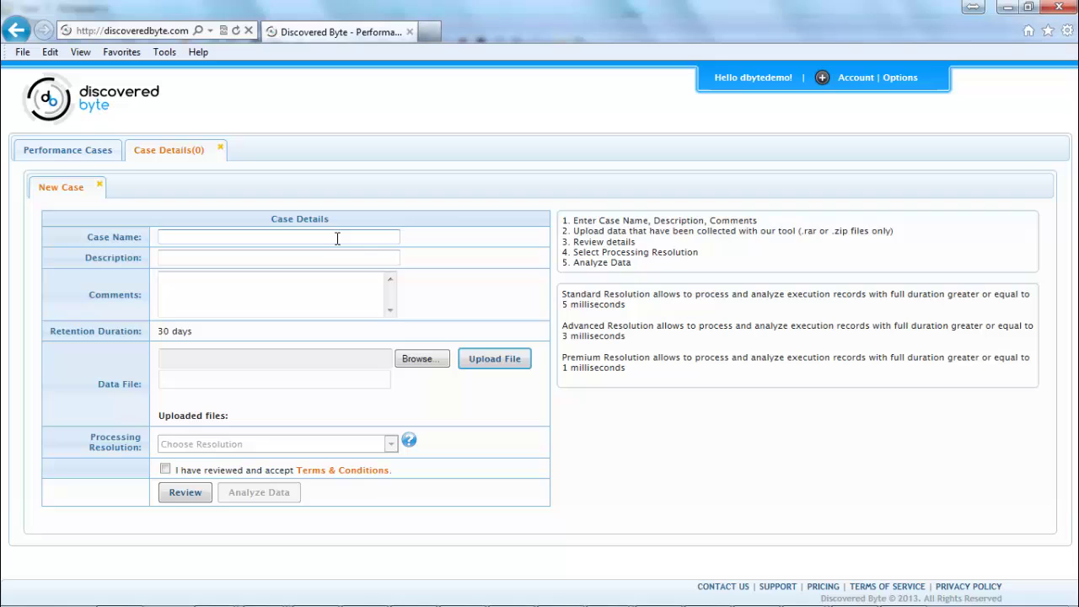
type("Demo - Premium resolution")
left_click(239, 258)
type("Performance Analysis Demo")
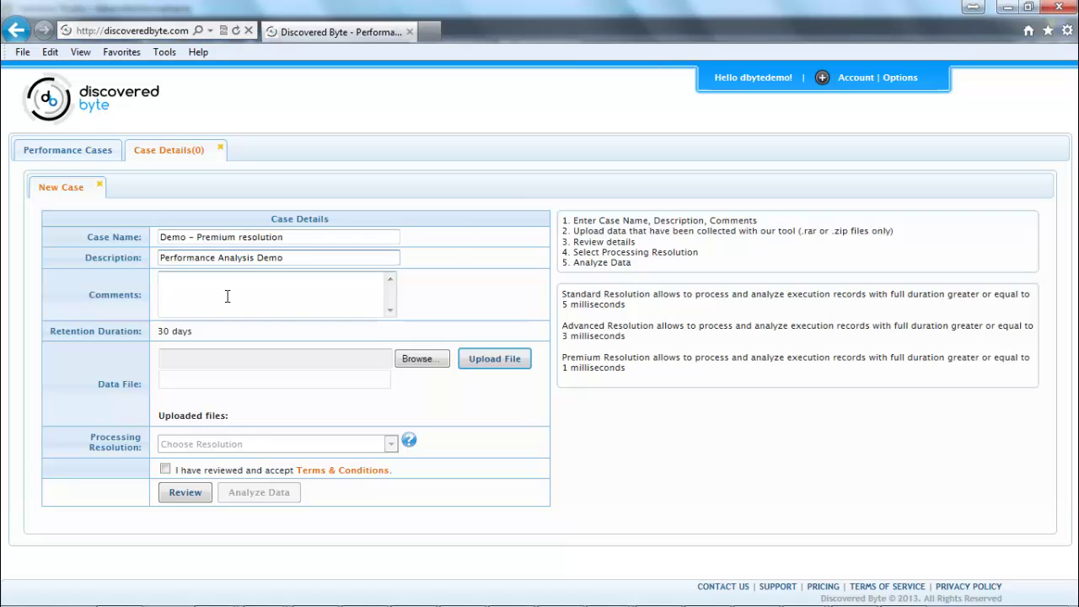
left_click(215, 284)
type("Performance Analysis Demo with Premium Resolution")
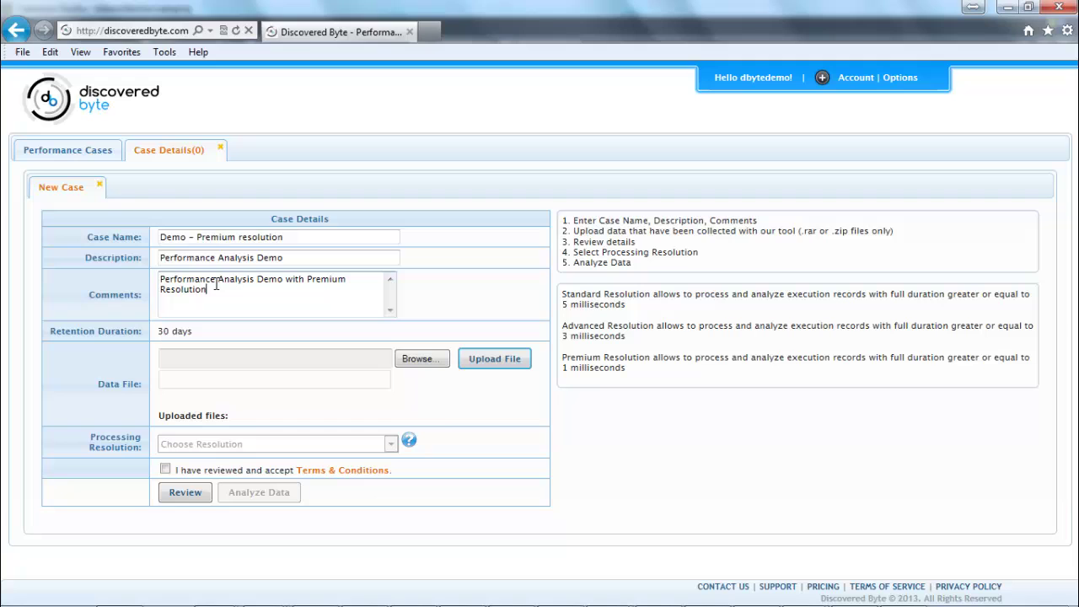
Choose C:\DByte\data\data.rar as the data file and upload it.
left_click(416, 359)
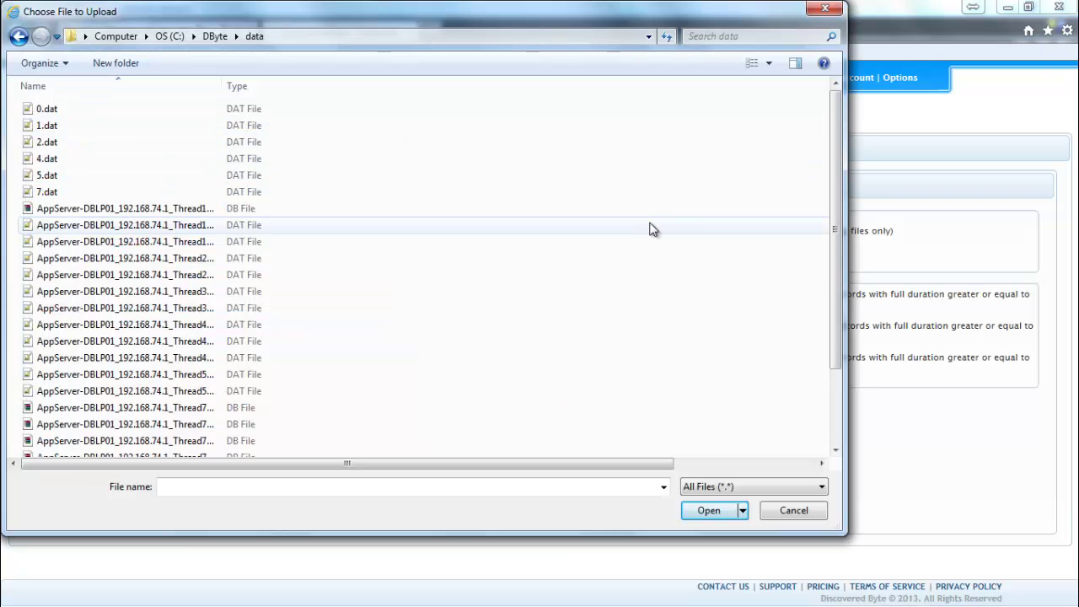
left_click_drag(839, 280, 841, 406)
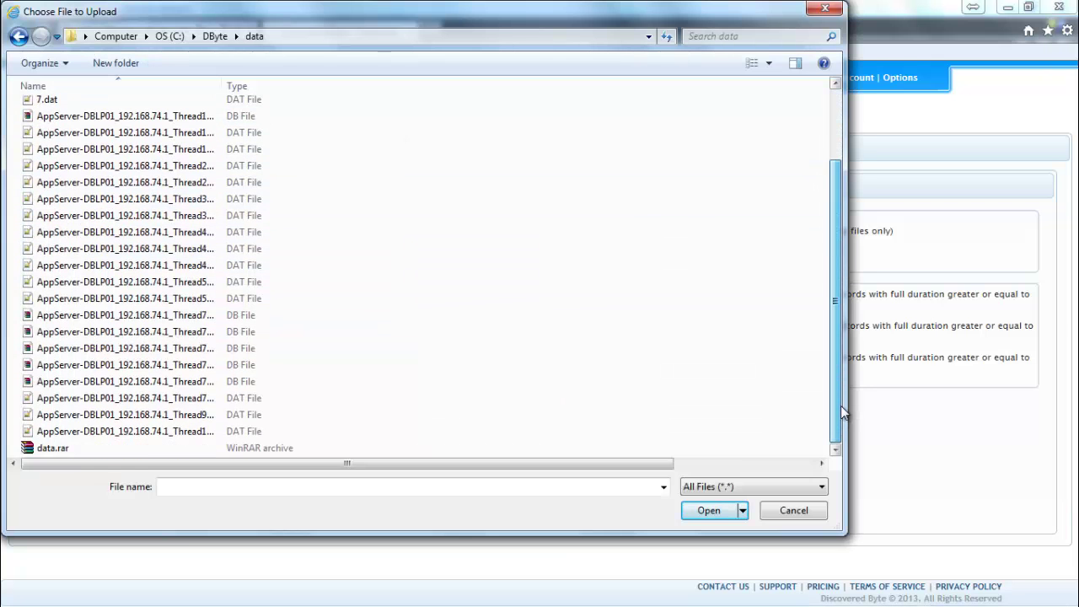
left_click(50, 449)
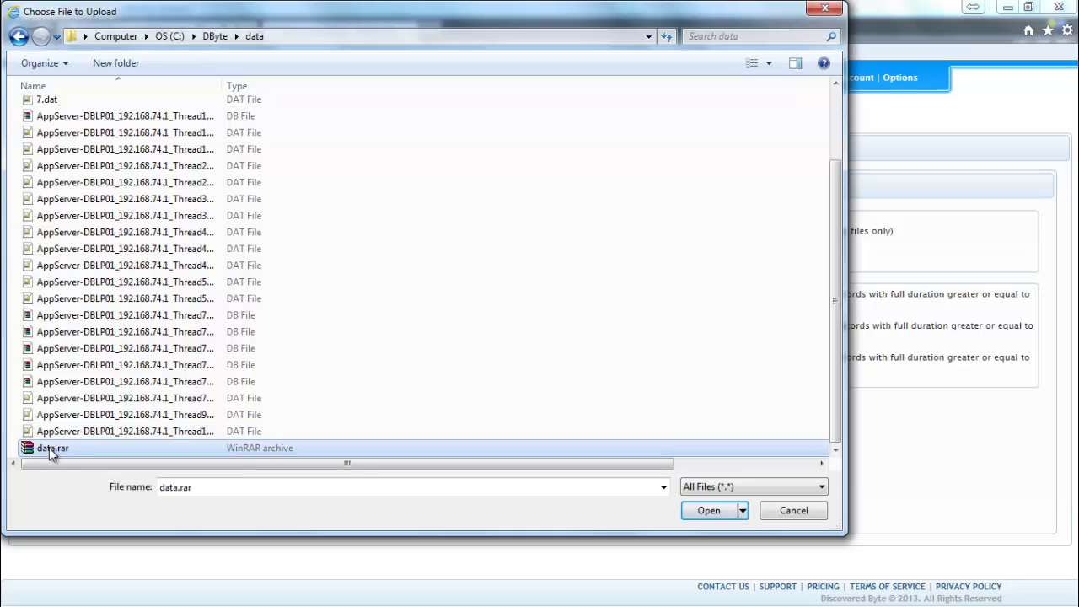
left_click(706, 514)
left_click(504, 362)
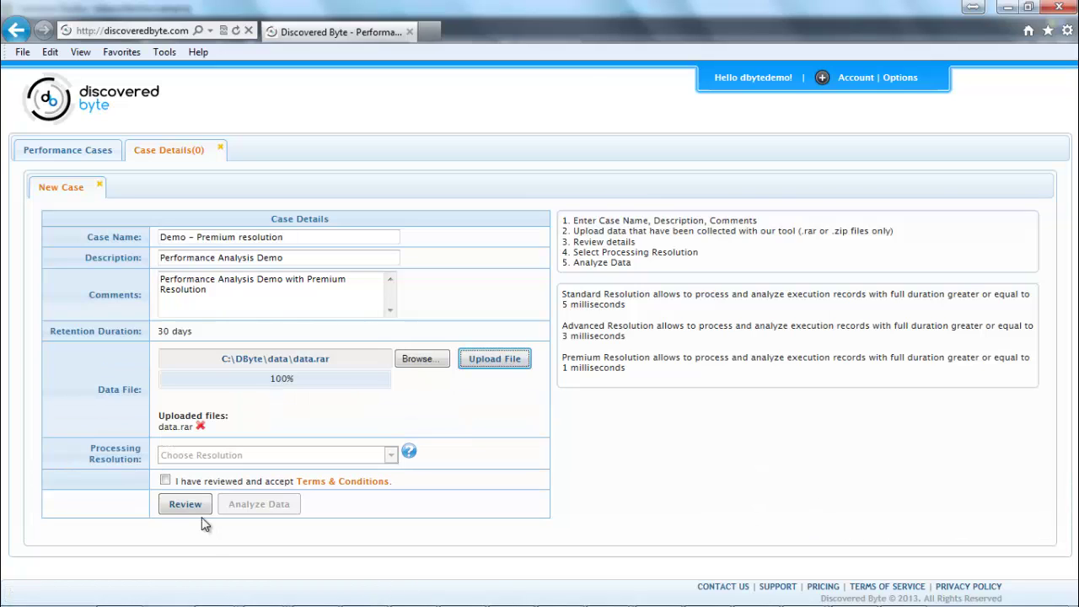
Verify data.rar, choose Premium processing resolution, accept the terms, and start Analyze Data.
left_click(189, 514)
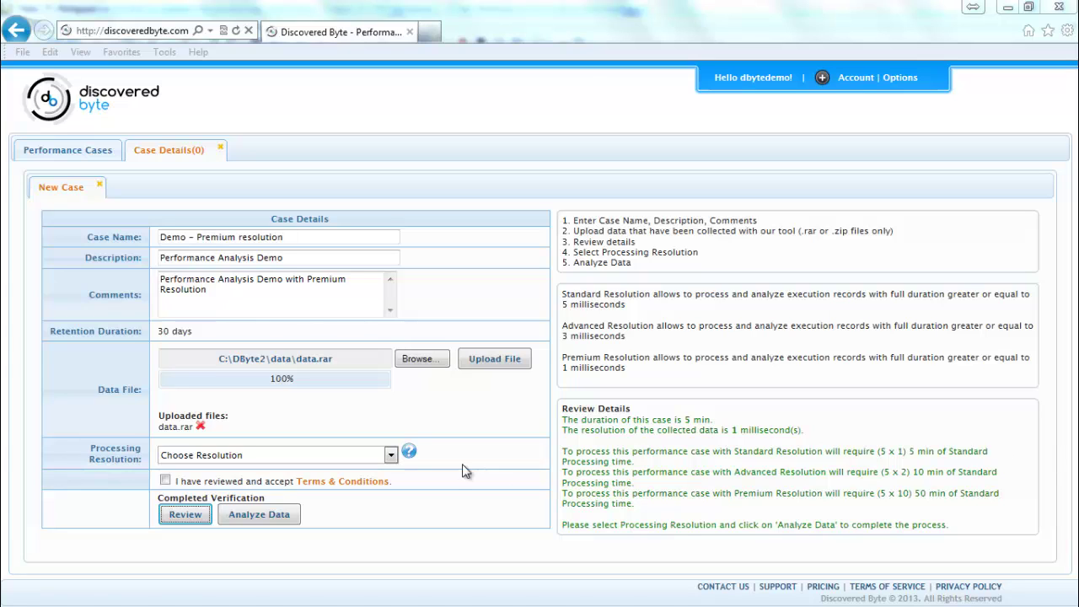
left_click(392, 459)
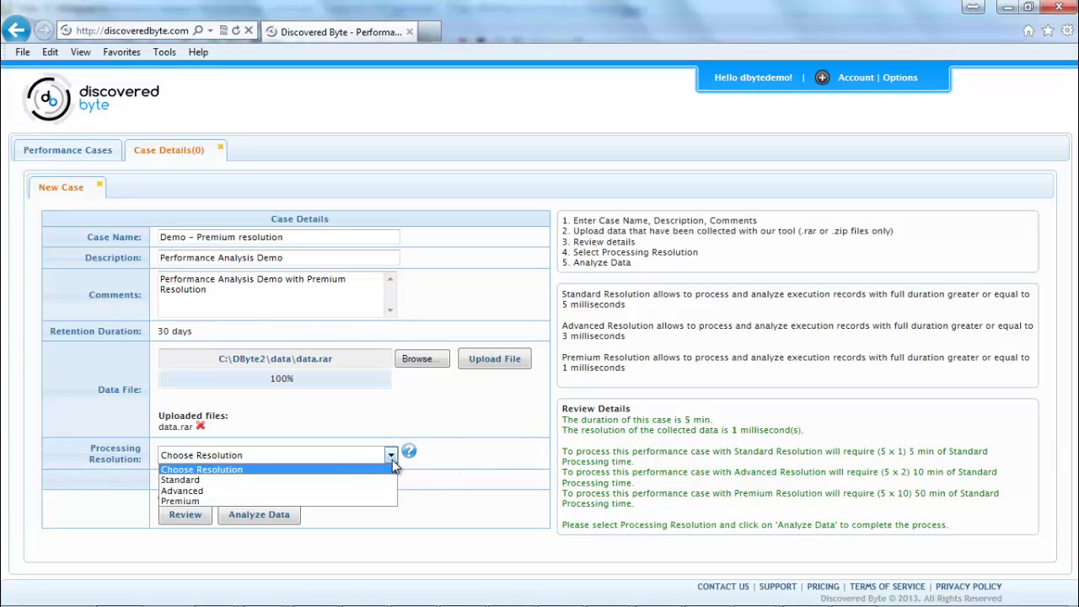
left_click(335, 500)
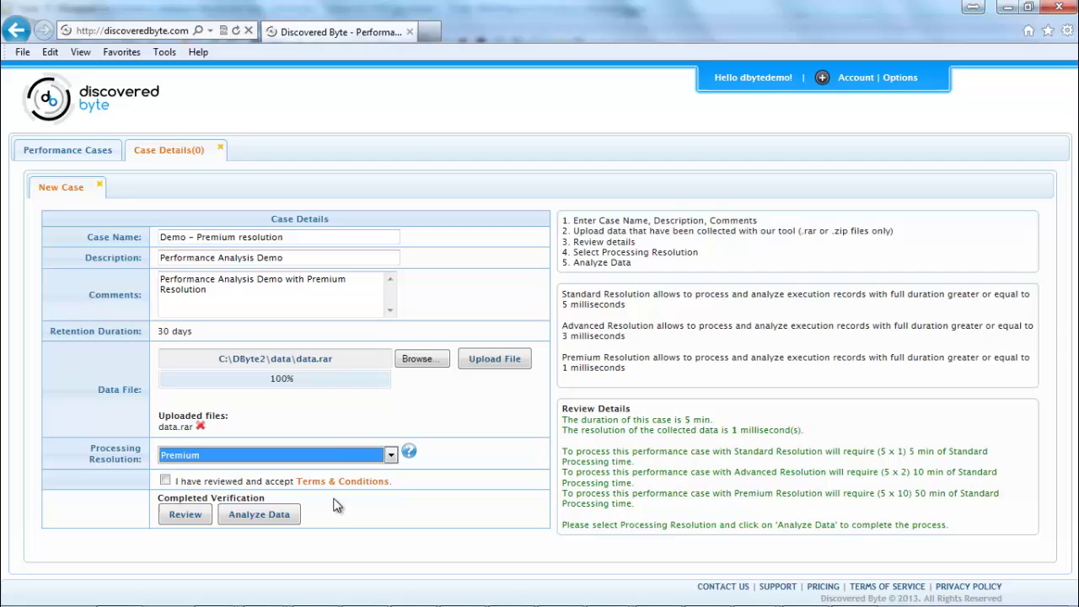
left_click(165, 480)
left_click(255, 524)
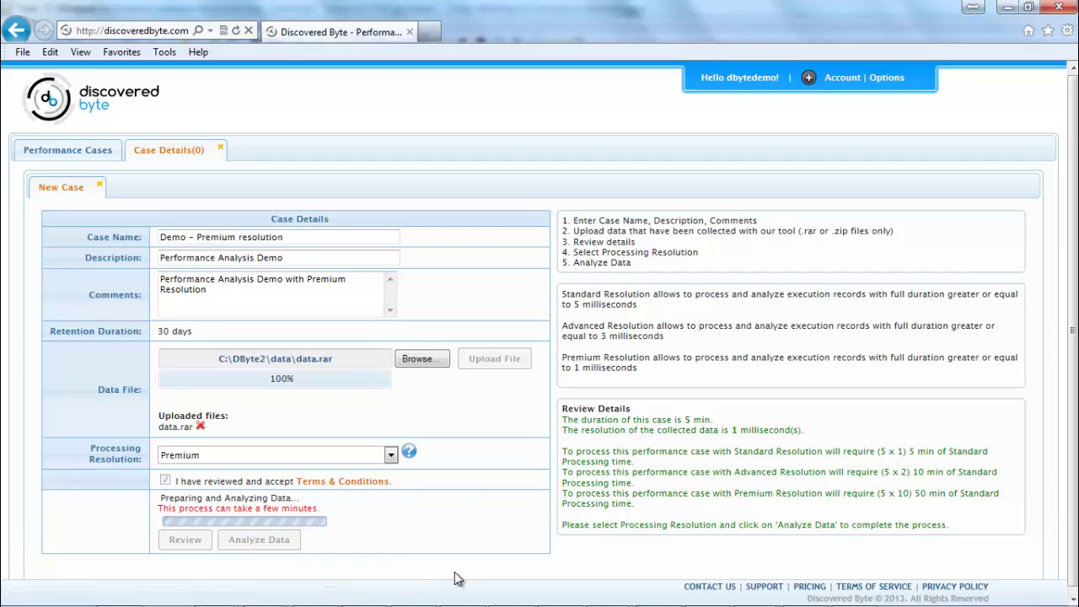